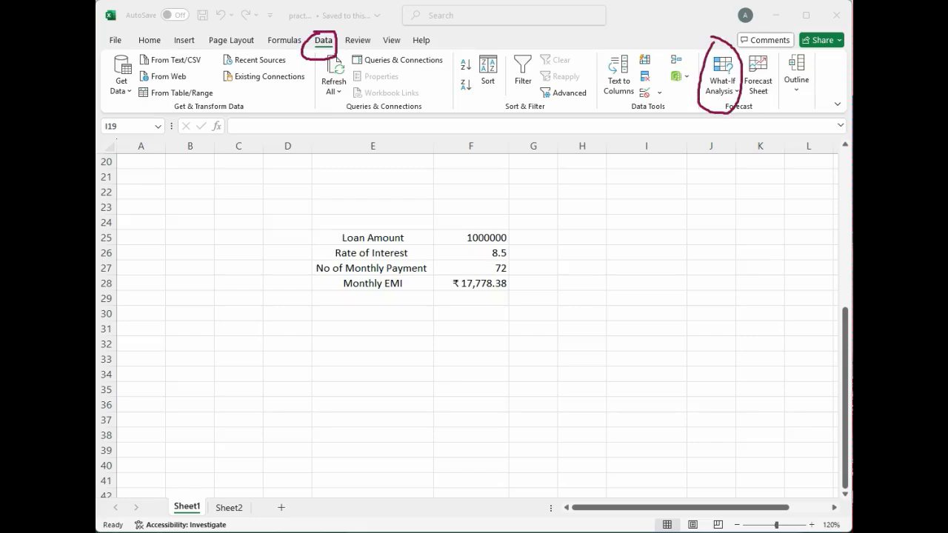
Look over the What-If Analysis options and inspect the PMT formula behind the Monthly EMI in F28.
click(721, 76)
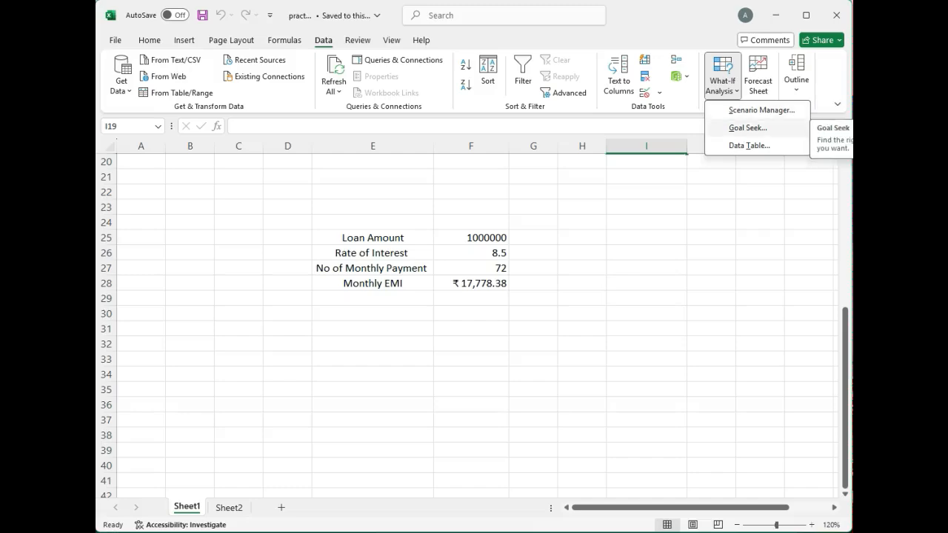
key(Escape)
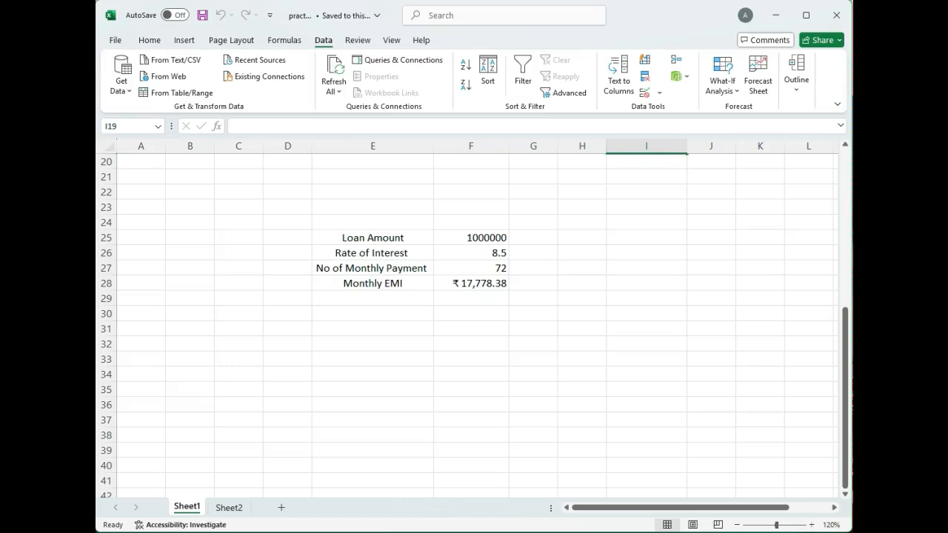
click(372, 284)
click(471, 283)
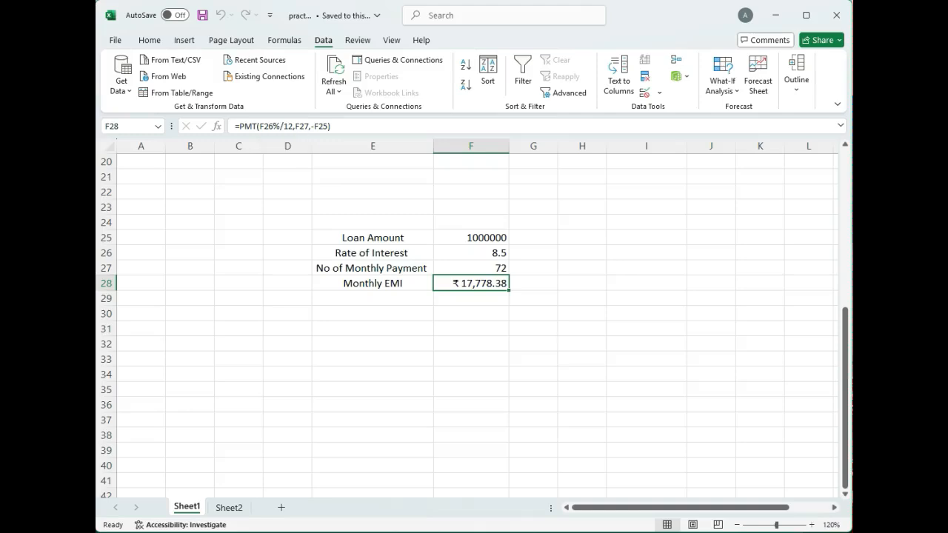
click(471, 313)
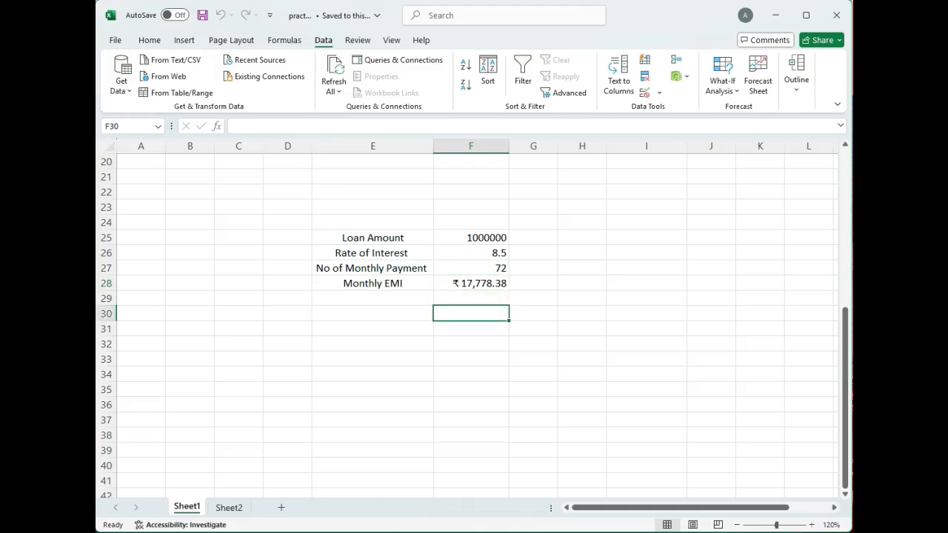
text(=pmt)
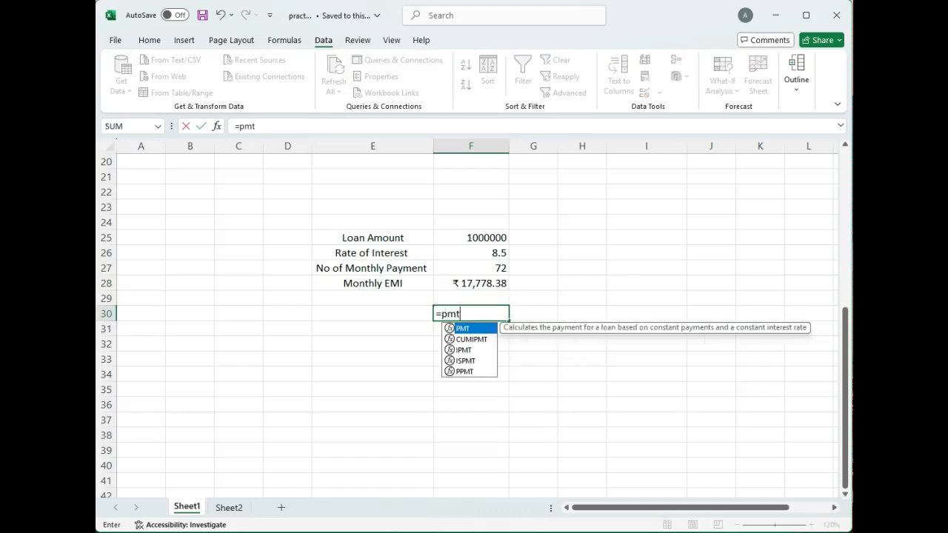
text(()
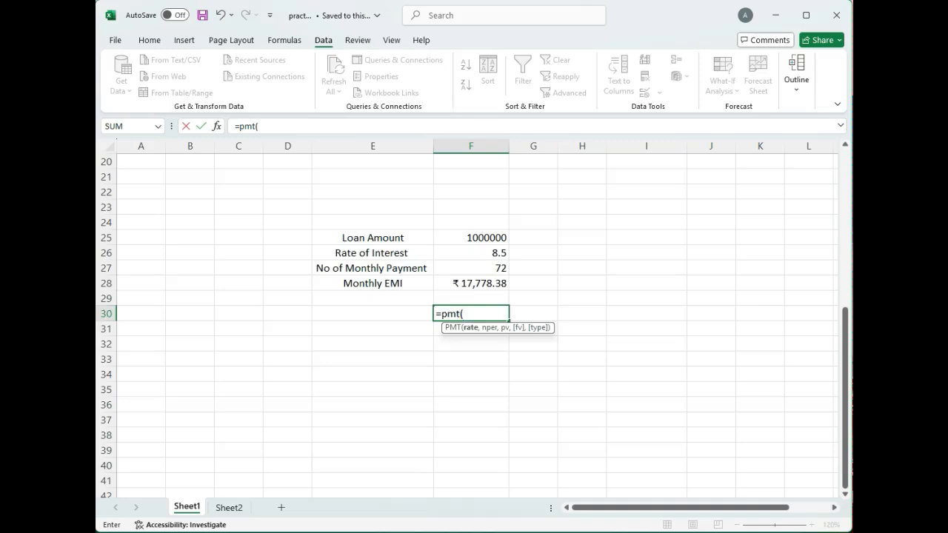
click(471, 284)
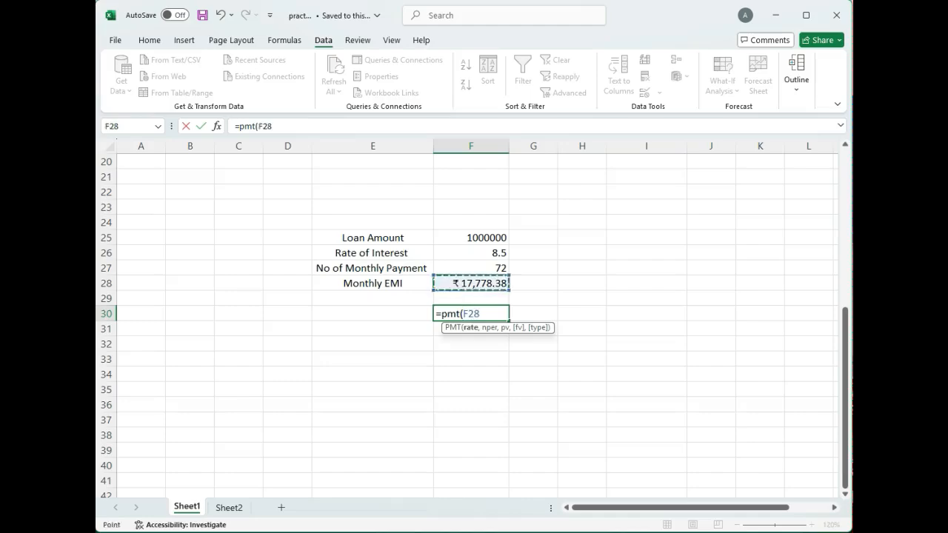
key(Escape)
Examine the PMT formula in the Monthly EMI cell F28 and the loan cells it references.
click(471, 344)
click(471, 284)
drag(333, 126, 235, 126)
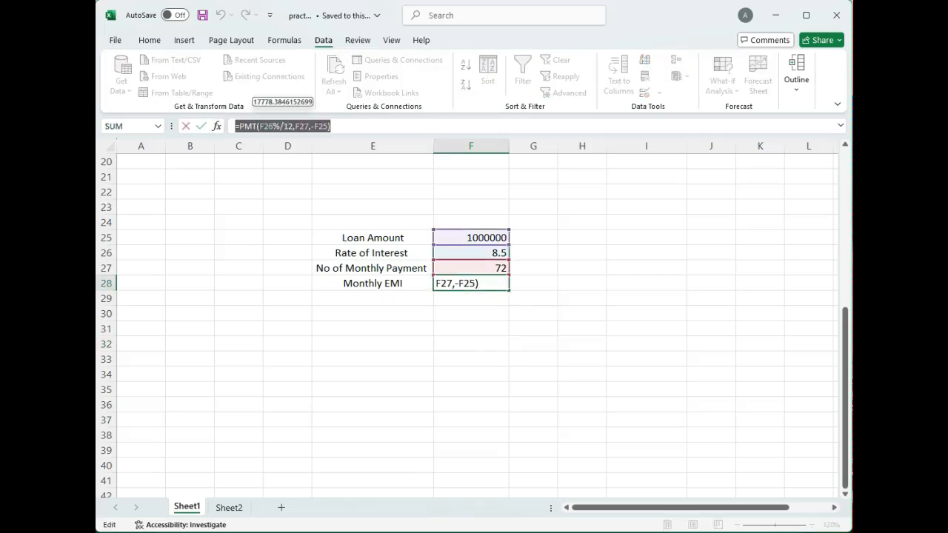
click(582, 313)
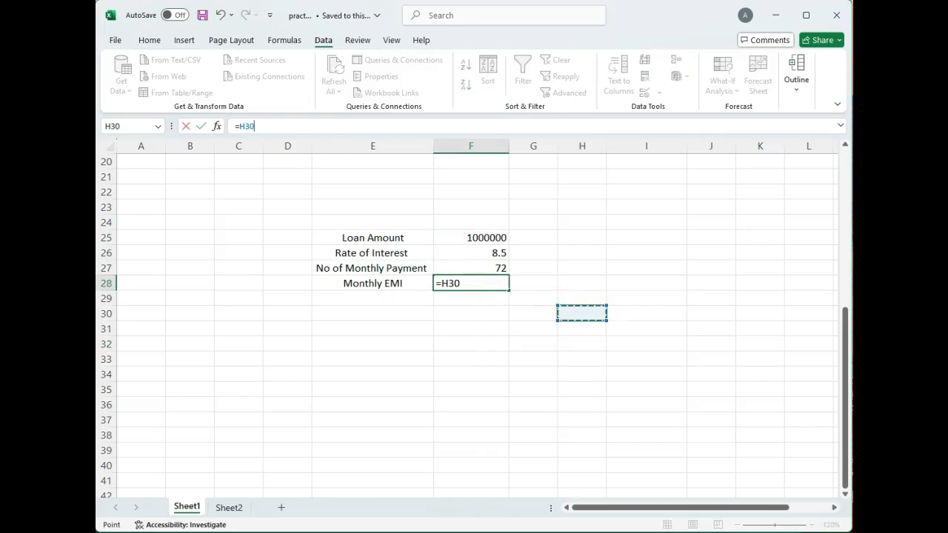
key(Escape)
click(471, 359)
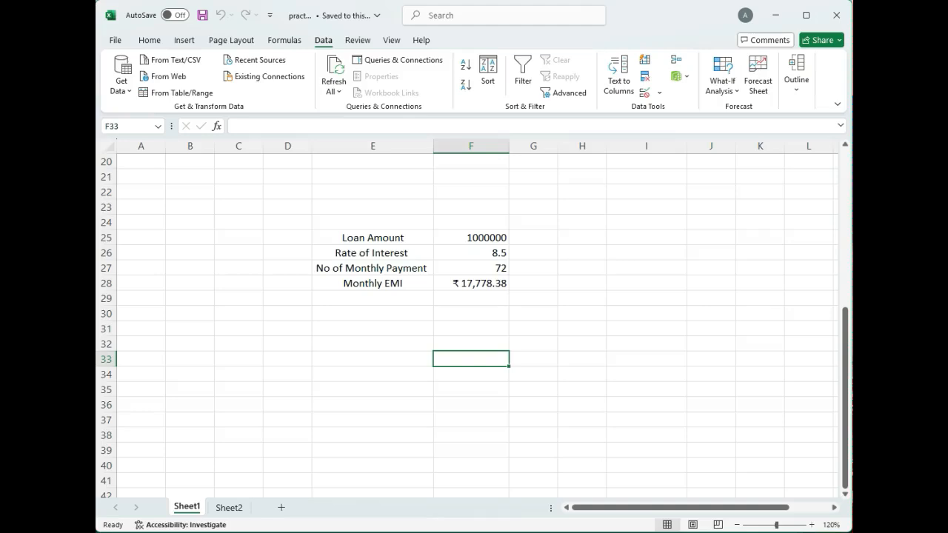
click(471, 284)
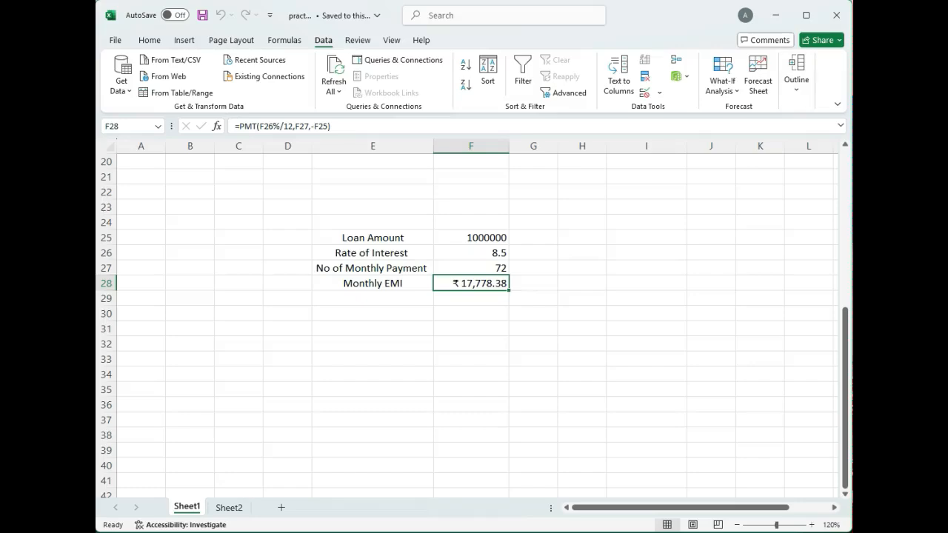
click(471, 390)
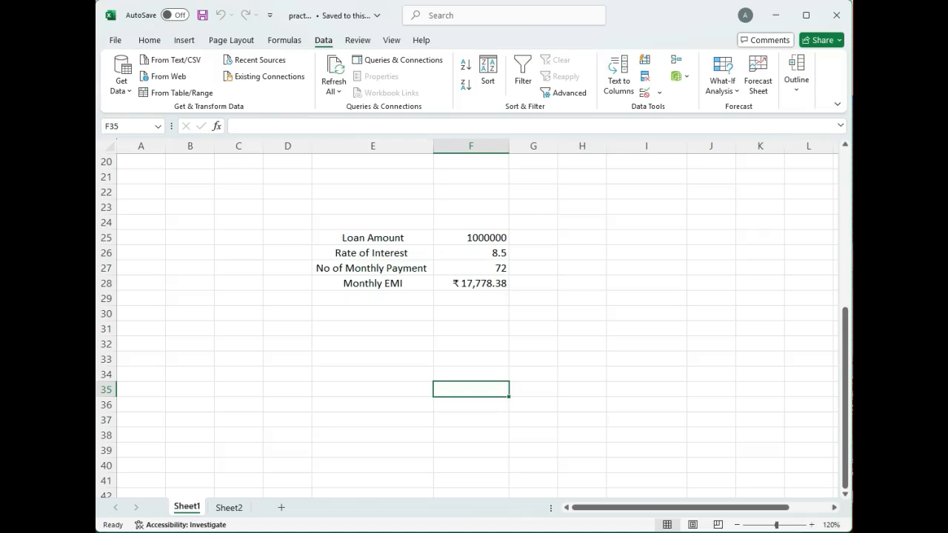
click(471, 359)
click(647, 359)
Run Goal Seek to bring the Monthly EMI in F28 to 15000 by changing the interest rate in F26, and discard the solution.
drag(372, 237, 474, 283)
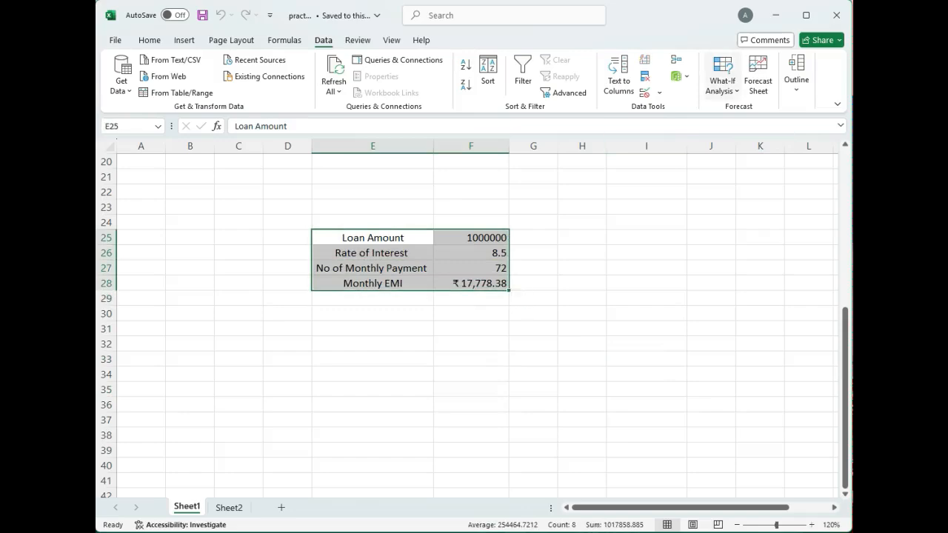
click(722, 81)
click(747, 127)
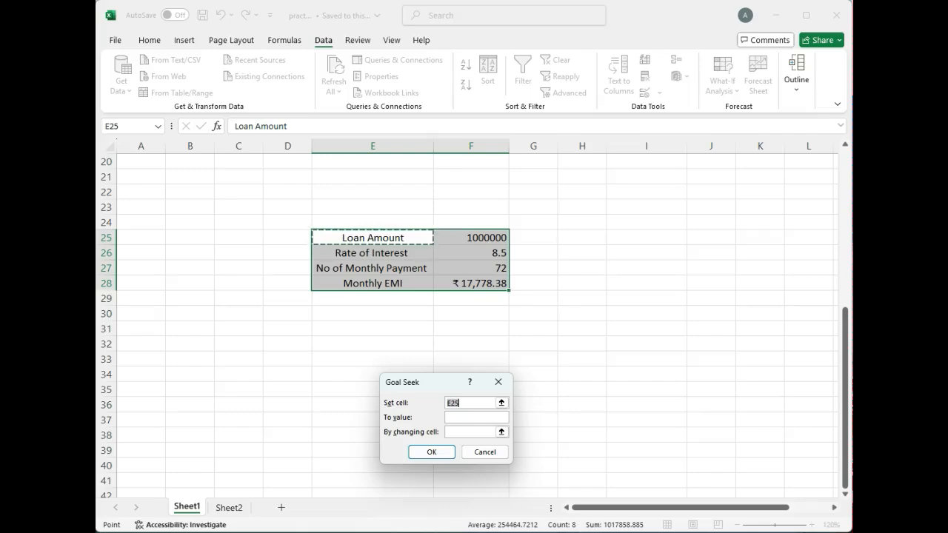
click(471, 284)
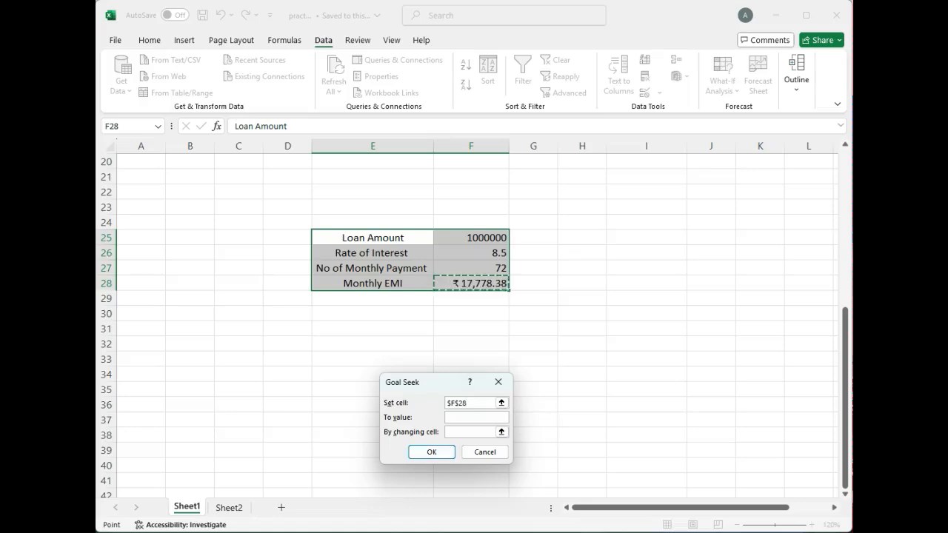
key(Tab)
text(15000)
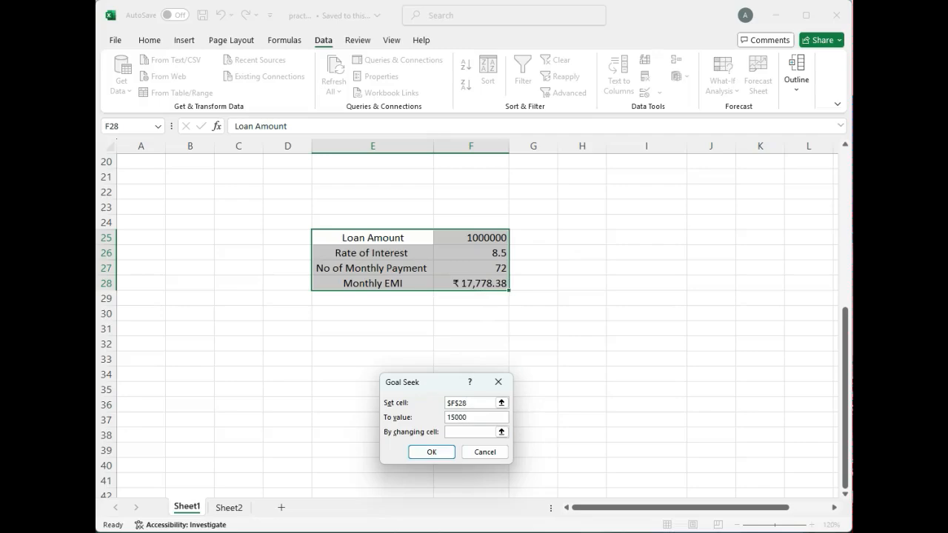
click(501, 431)
click(471, 253)
click(431, 451)
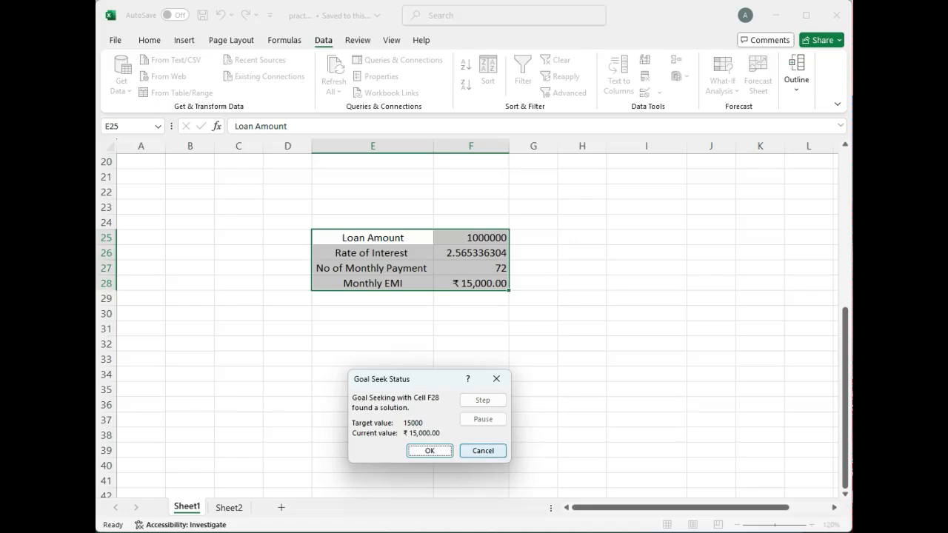
click(482, 450)
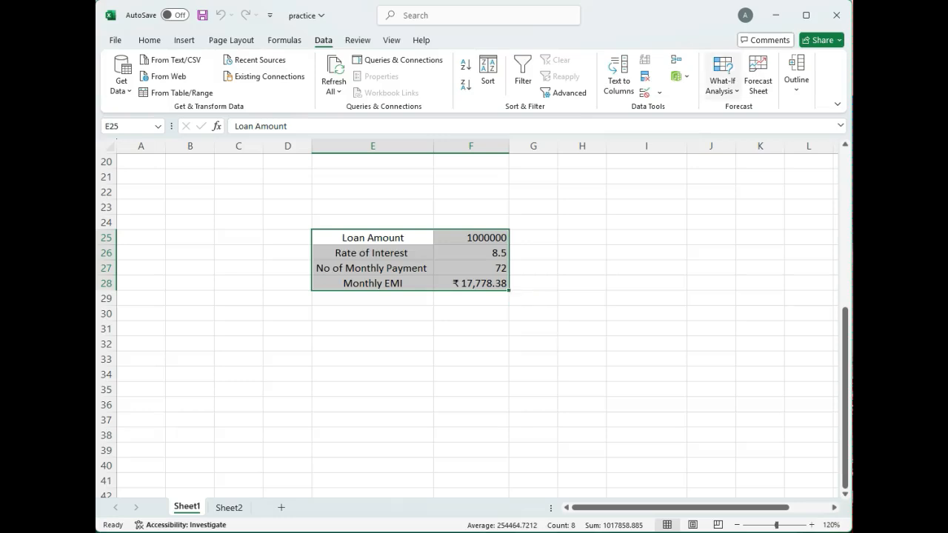
Run Goal Seek to bring F28 to 15000 by changing the number of monthly payments in F27, and discard the solution.
click(722, 82)
click(747, 127)
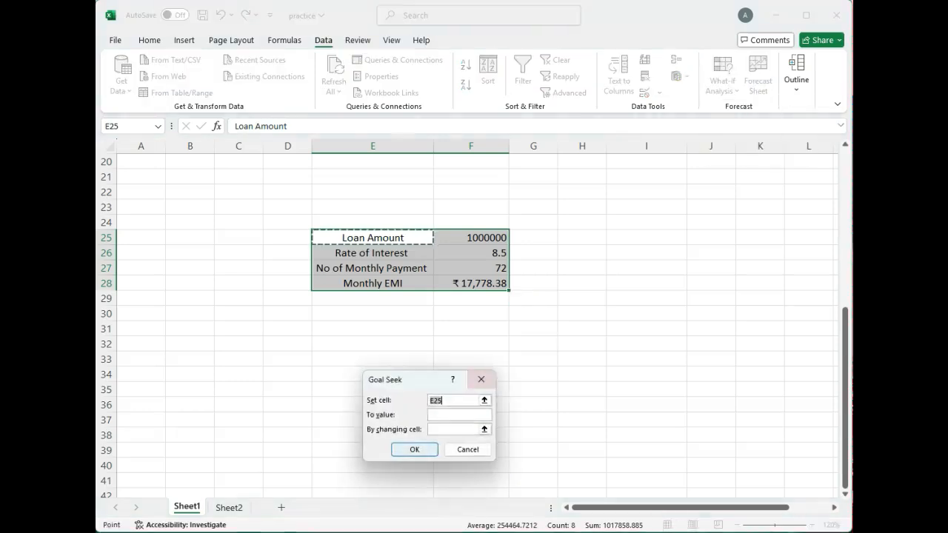
click(453, 401)
click(471, 284)
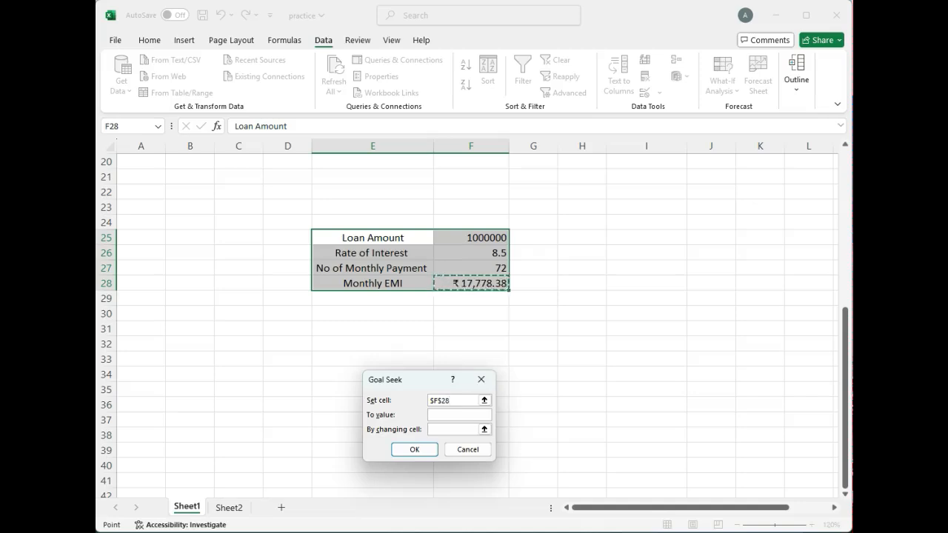
click(459, 415)
text(15000)
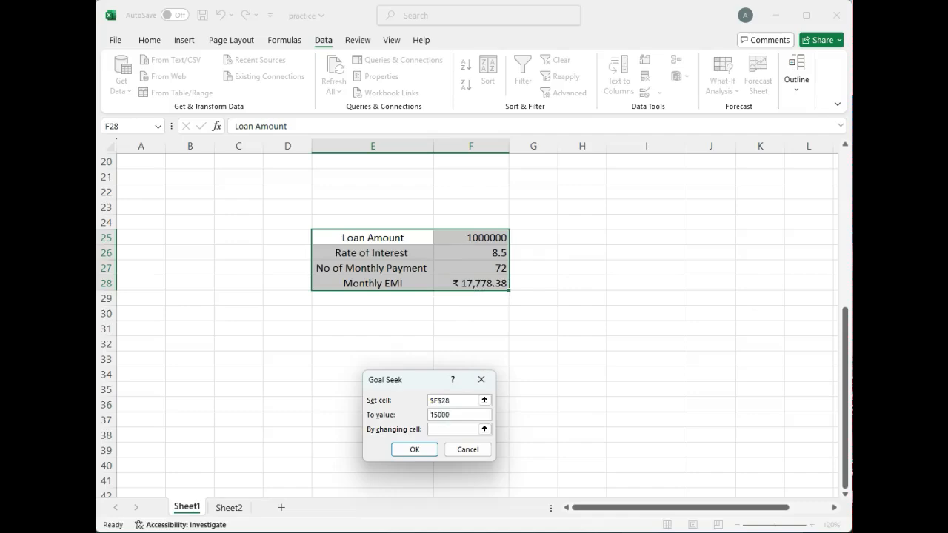
click(484, 429)
click(470, 268)
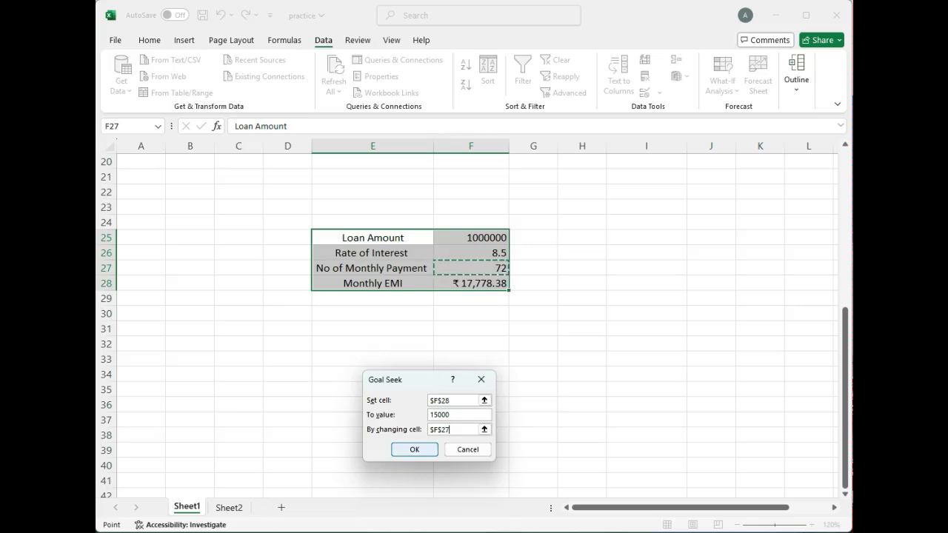
click(414, 449)
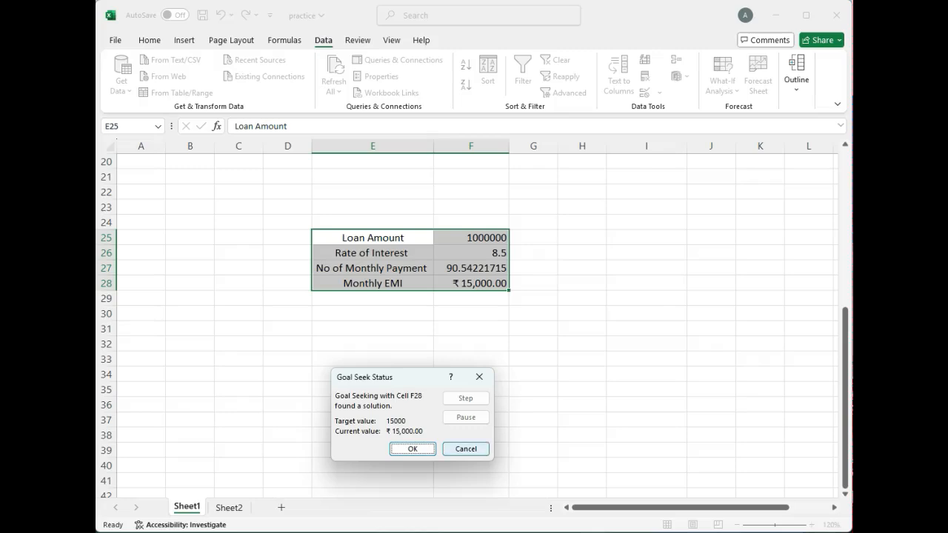
click(466, 448)
click(372, 374)
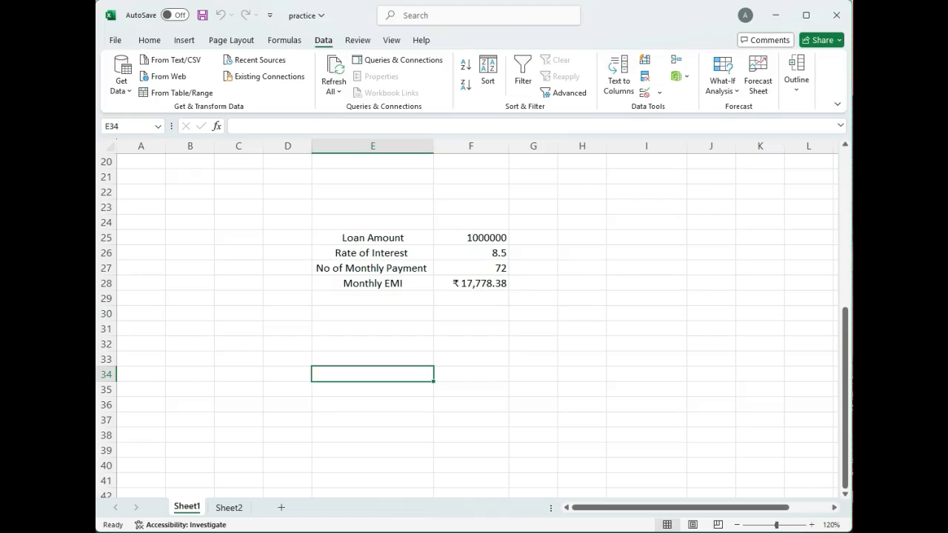
With the loan table E25:F28 selected, delete the existing scenarios in the Scenario Manager.
drag(373, 237, 476, 284)
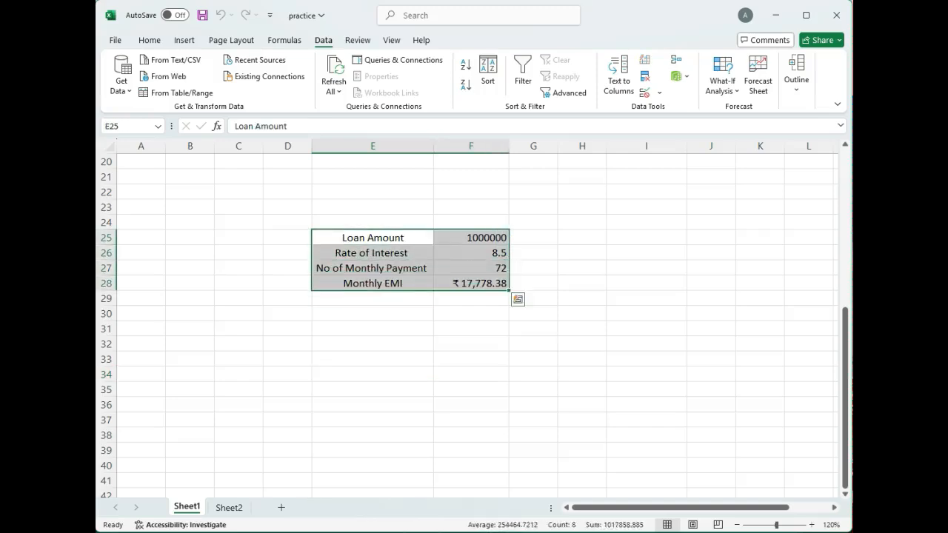
click(722, 81)
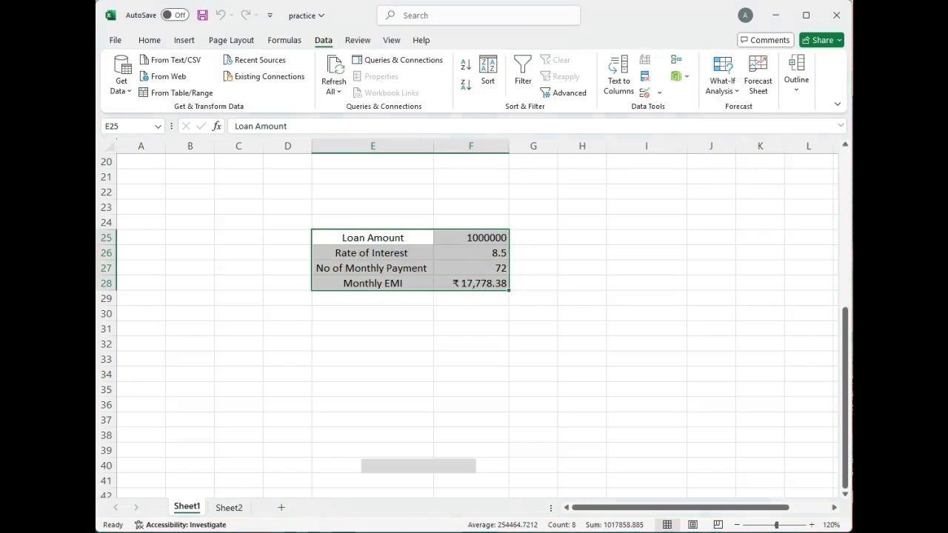
click(761, 111)
drag(402, 310, 576, 352)
click(518, 382)
click(644, 402)
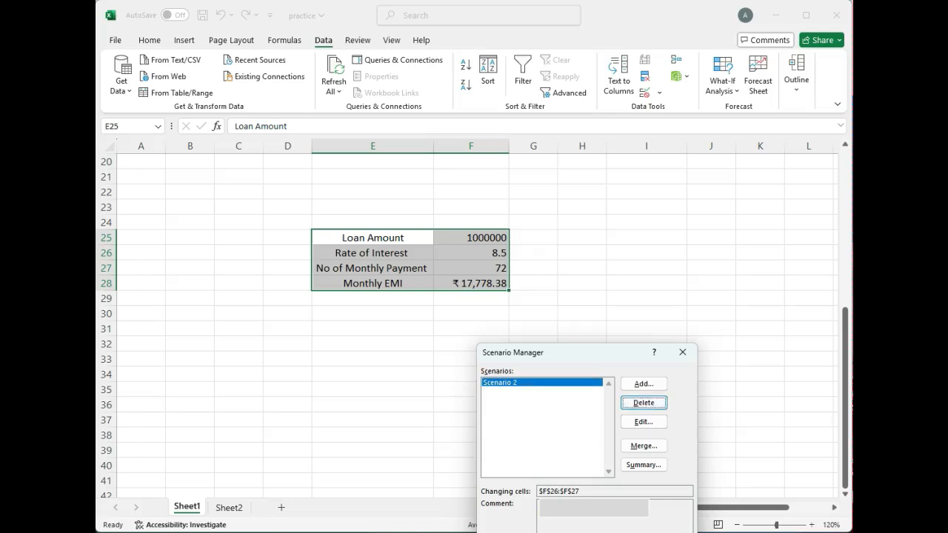
click(644, 403)
Add a scenario named scenario1 with the interest rate and payment count cells F26:F27 as its changing cells.
drag(600, 355, 664, 303)
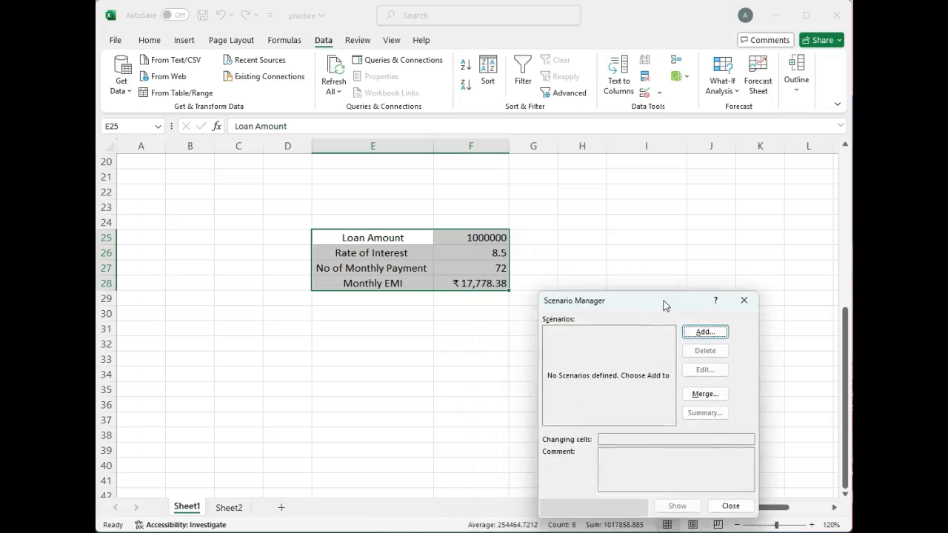
click(705, 331)
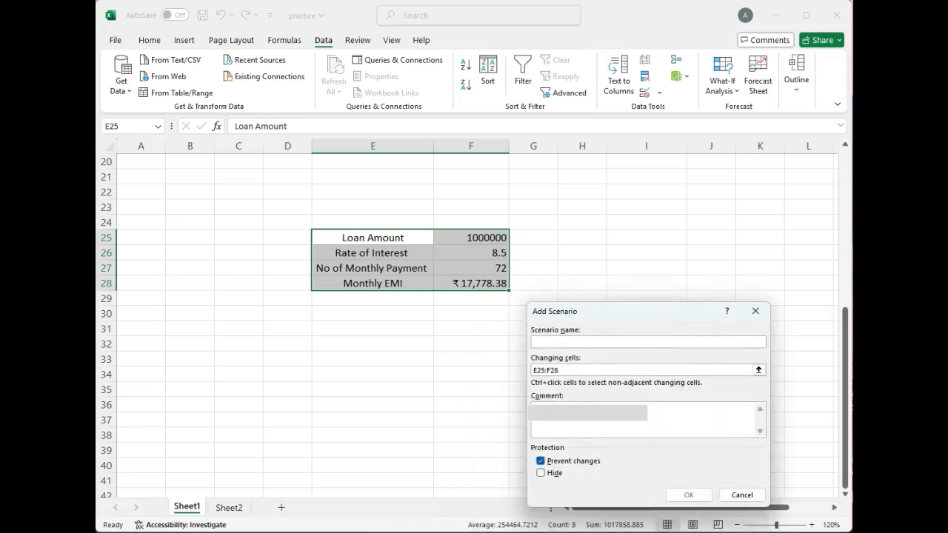
text(scenario1)
key(Tab)
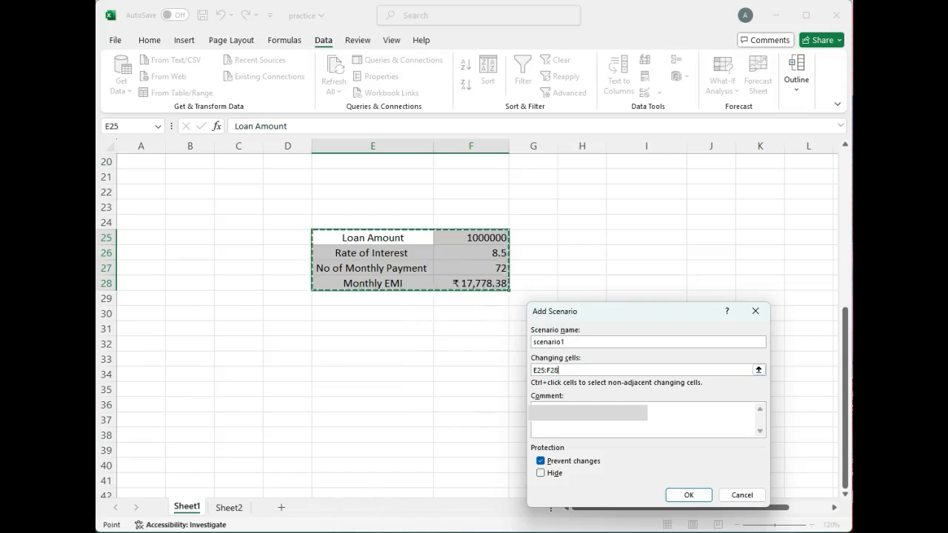
drag(560, 370, 533, 370)
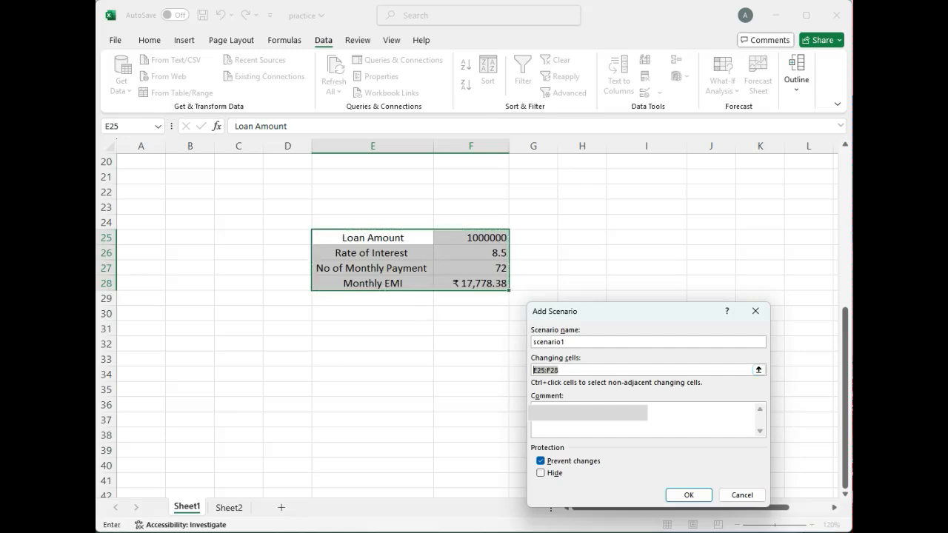
drag(474, 253, 498, 271)
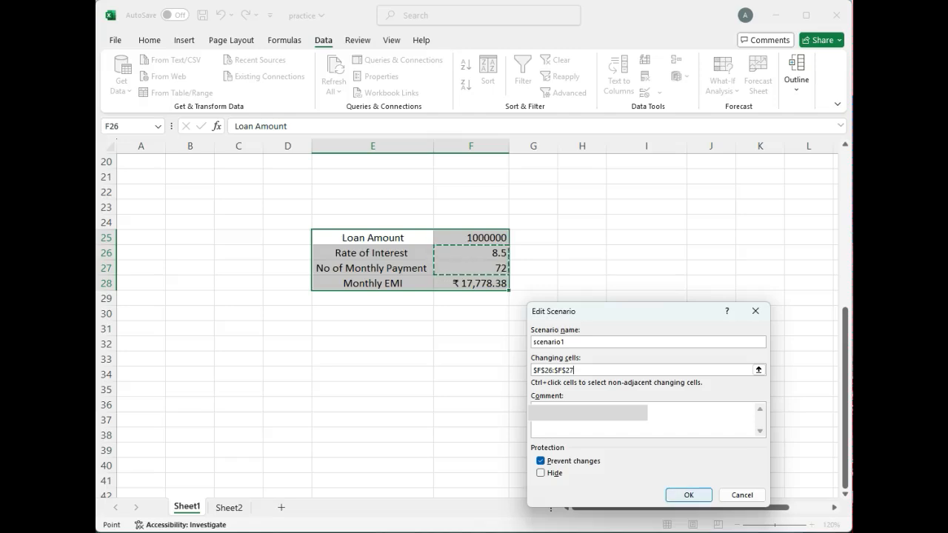
click(688, 494)
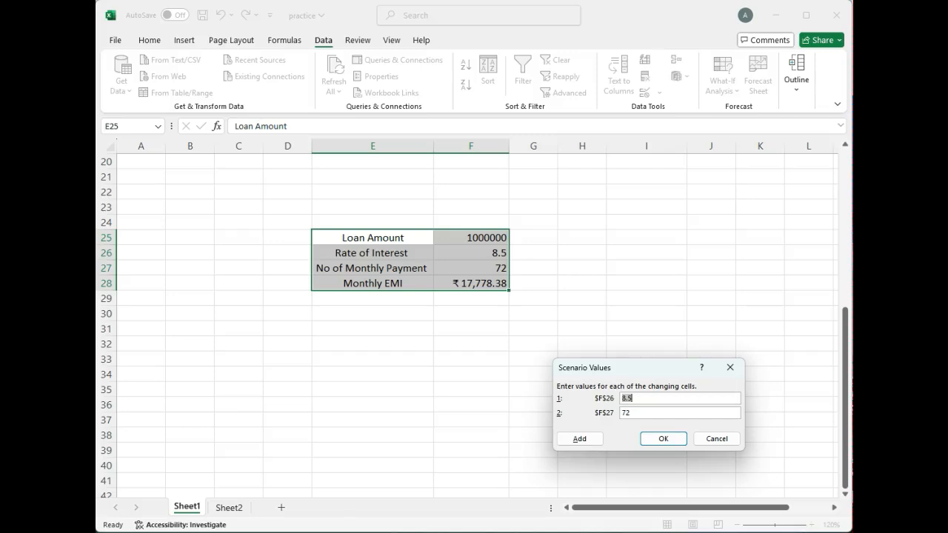
Set the scenario's value for the number of monthly payments in F27 to 60 and save the scenario.
key(Tab)
text(60)
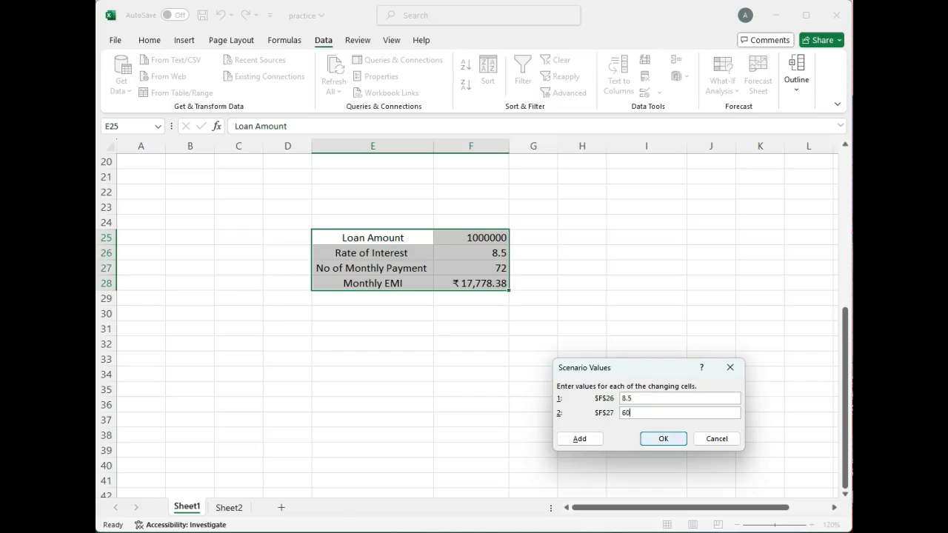
click(664, 438)
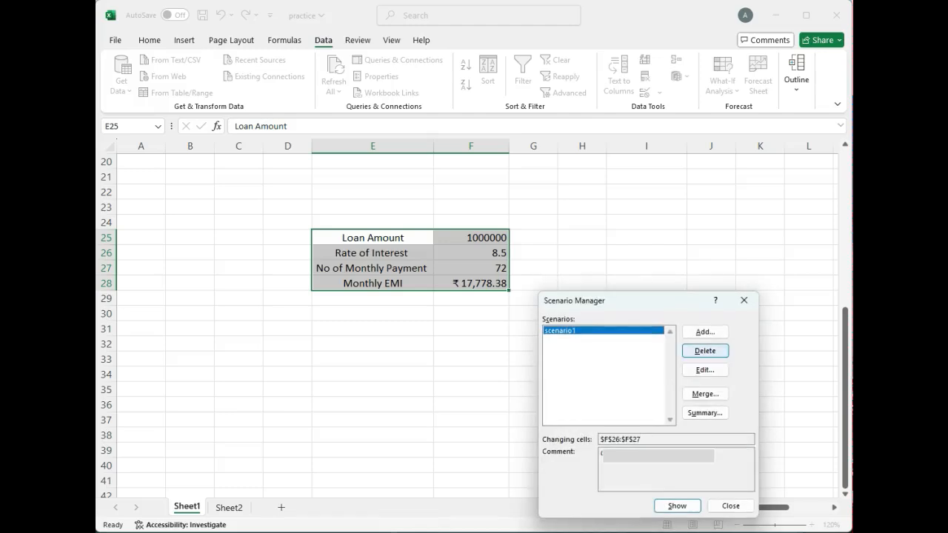
Add a second scenario named scenario 2 that keeps F26:F27 as its changing cells.
click(705, 332)
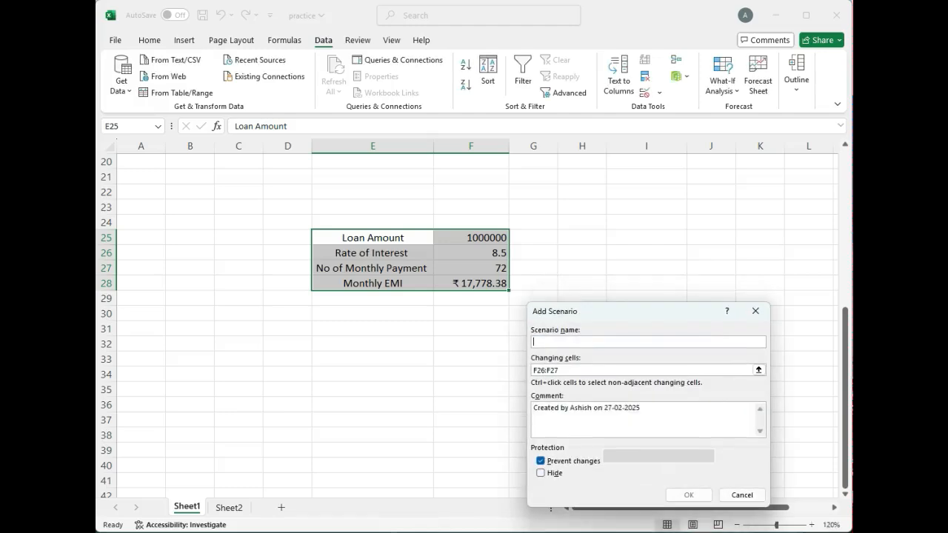
text(scenario )
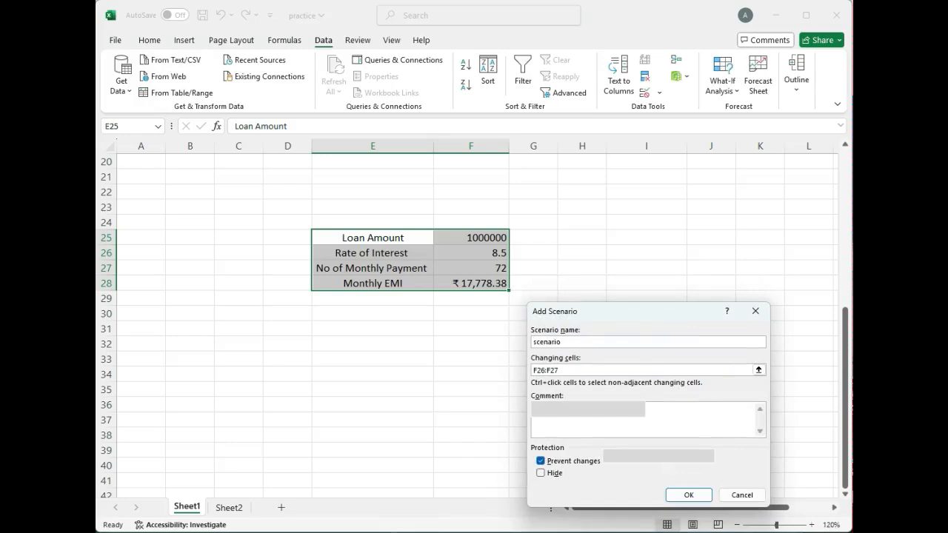
text(2)
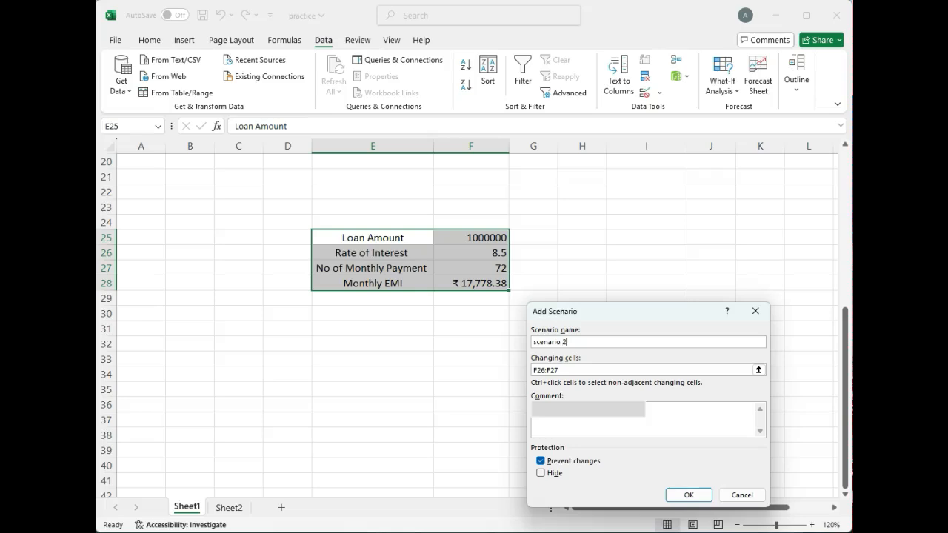
click(758, 369)
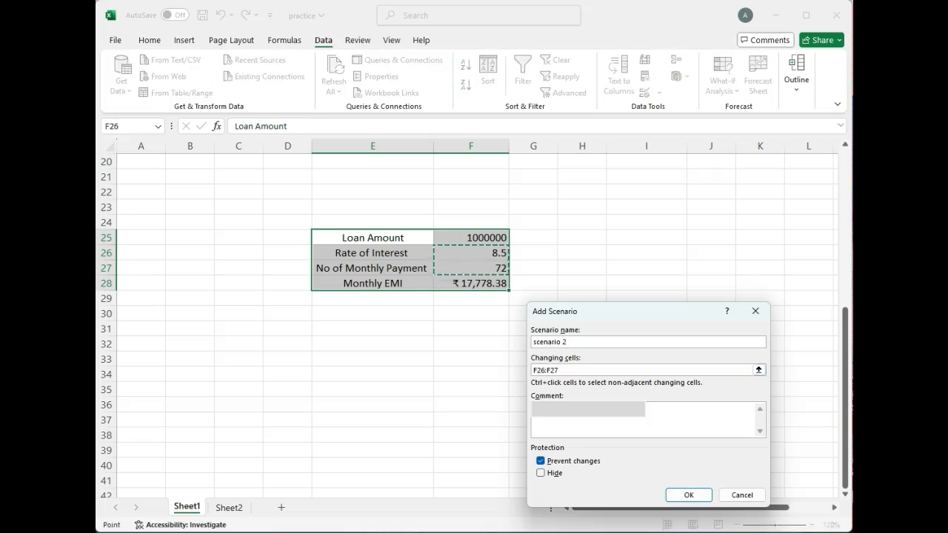
key(Return)
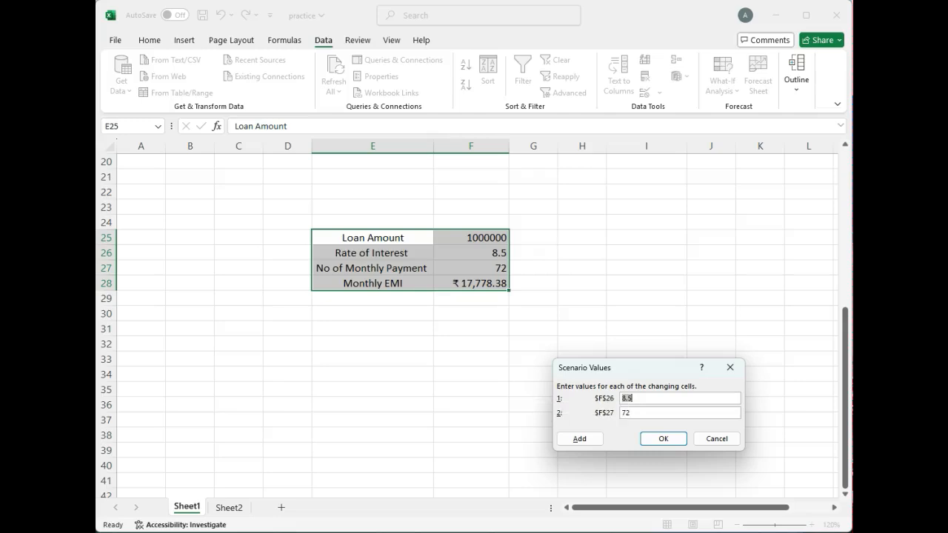
Set scenario 2's value for the number of monthly payments in F27 to 84 and save the scenario.
click(641, 398)
key(Tab)
text(84)
key(Return)
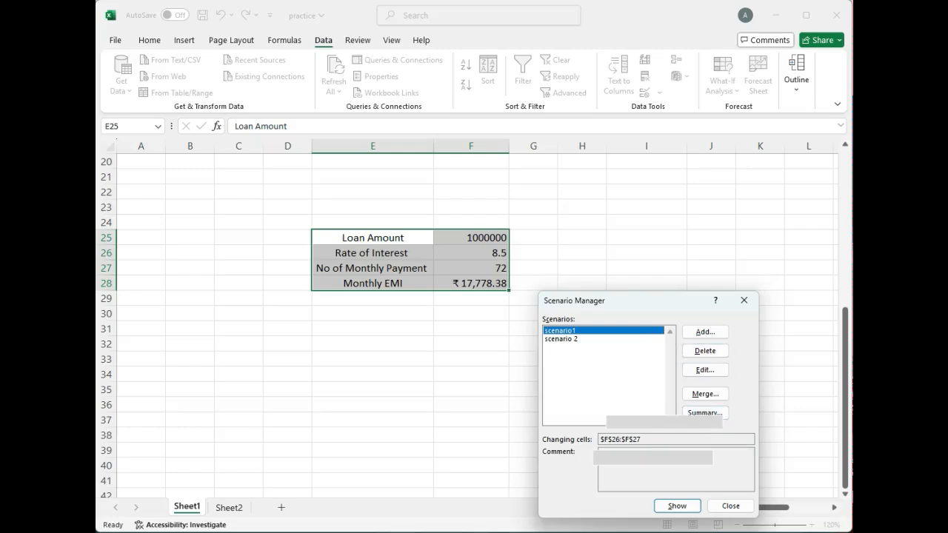
Show scenario1 and then scenario 2 in the loan table to compare their monthly EMI.
drag(638, 301, 649, 267)
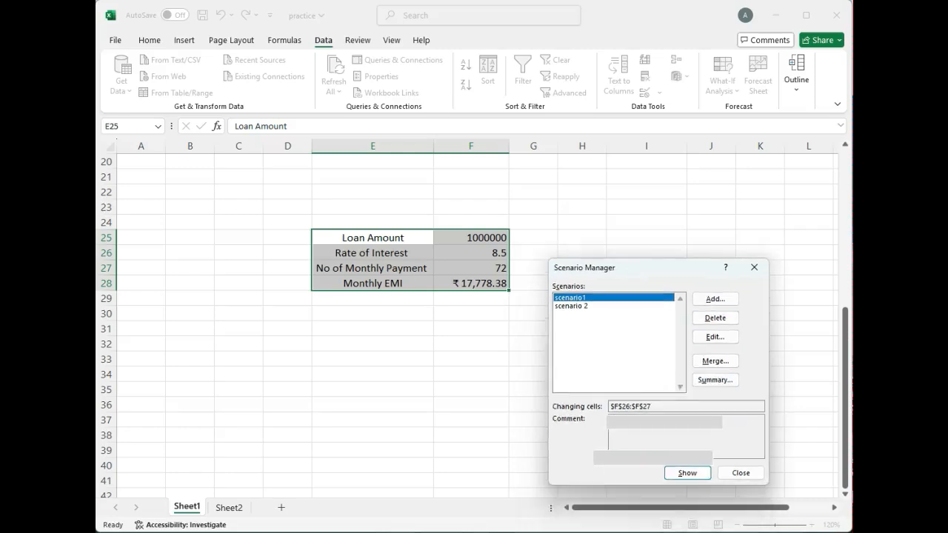
click(687, 473)
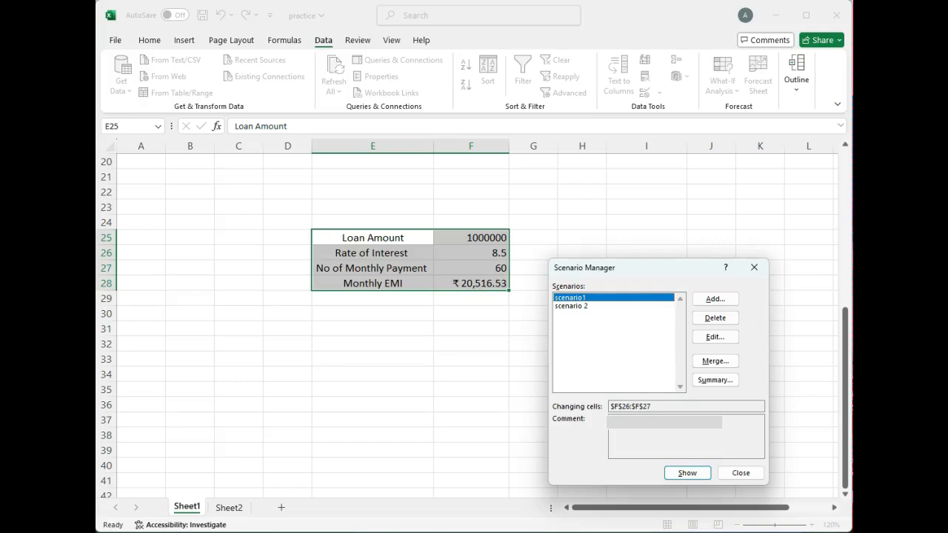
click(592, 306)
click(687, 473)
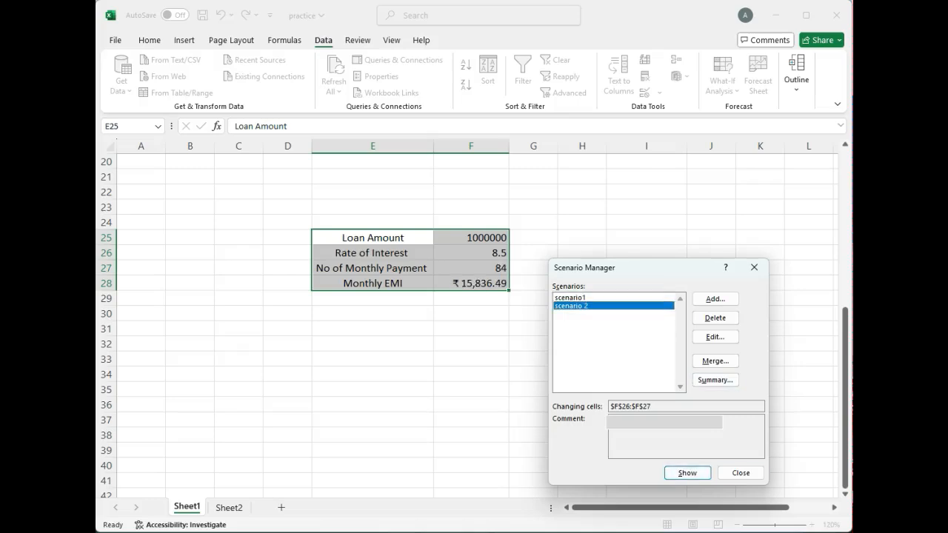